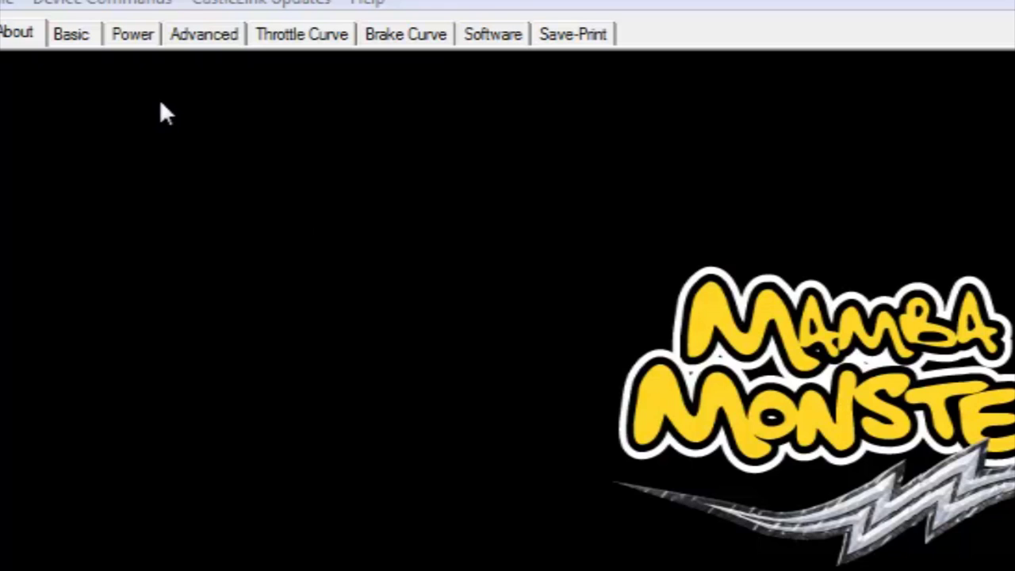
# - On the Basic tab, keep Cutoff Voltage at Auto Li-Po and Reverse Type at With Reverse
pyautogui.click(71, 40)
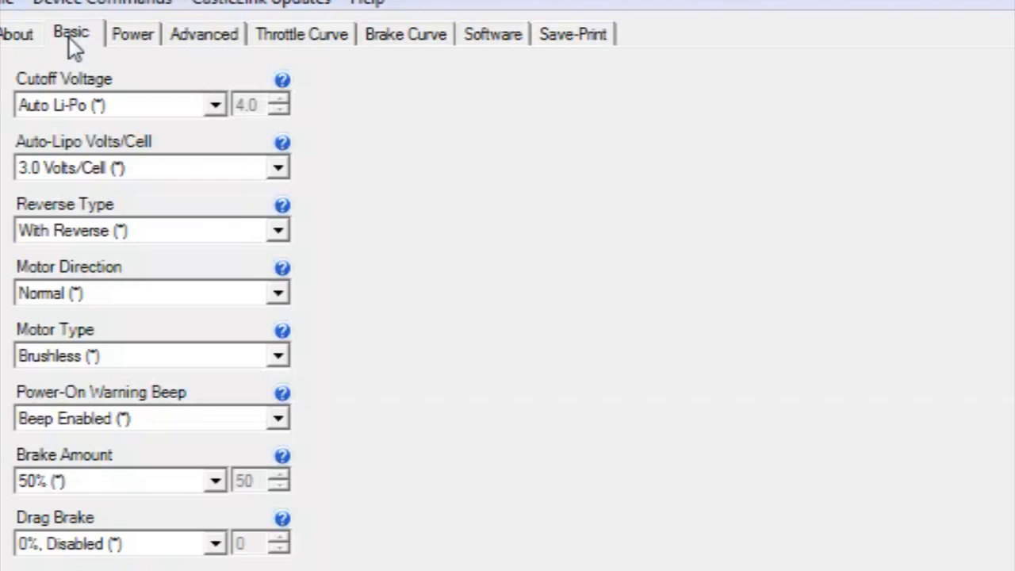
pyautogui.click(203, 107)
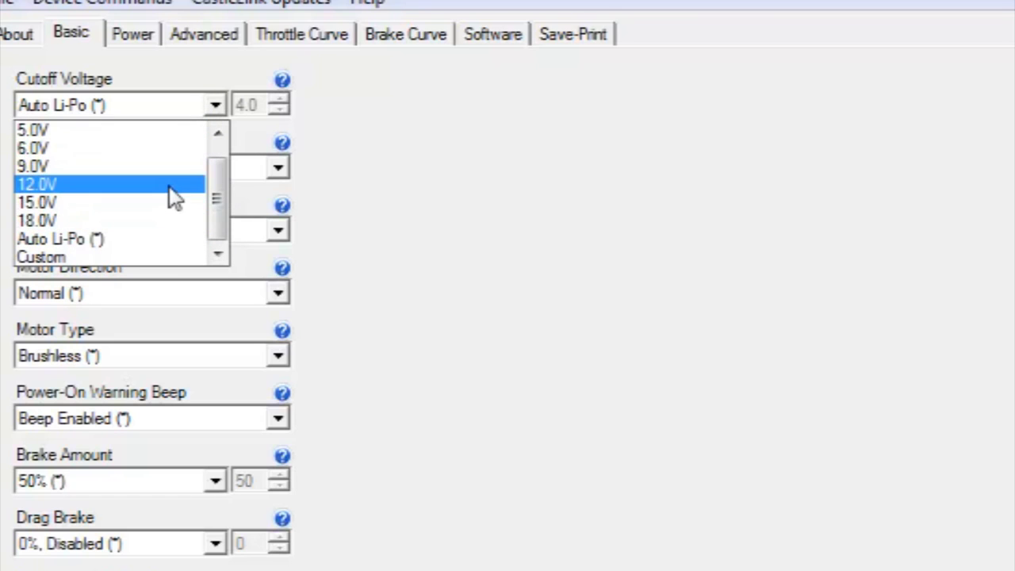
pyautogui.click(161, 238)
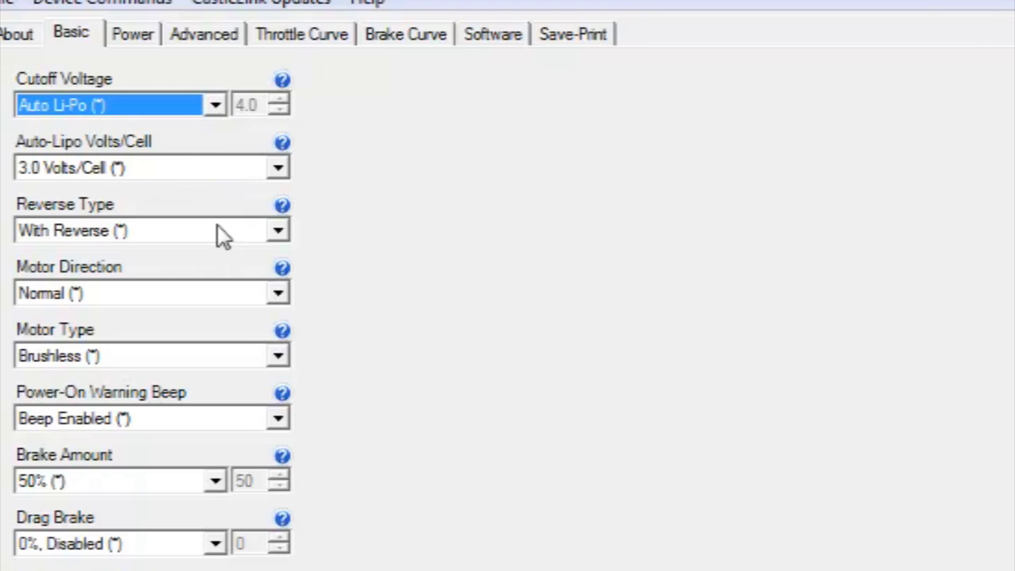
pyautogui.click(276, 231)
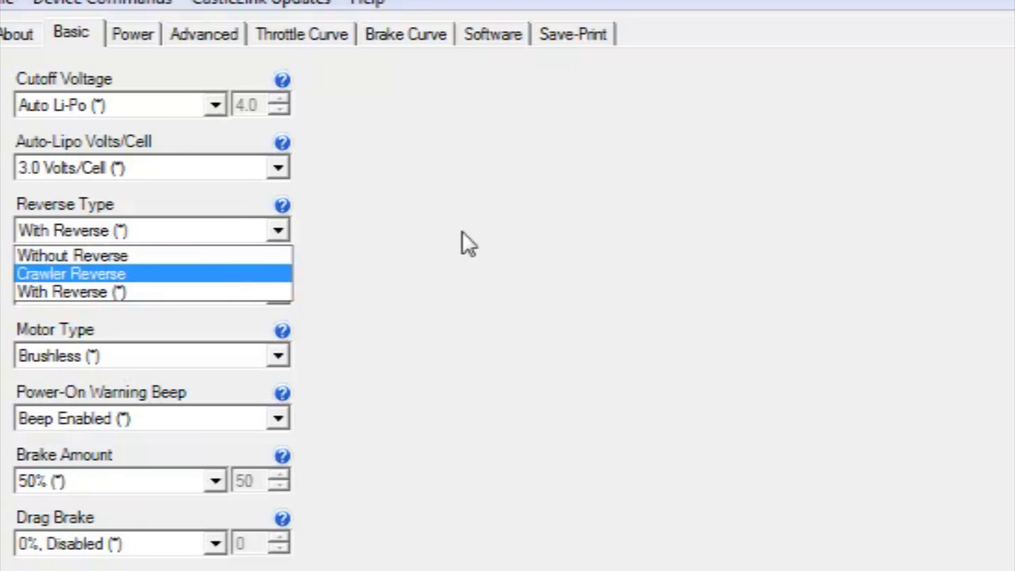
pyautogui.click(397, 257)
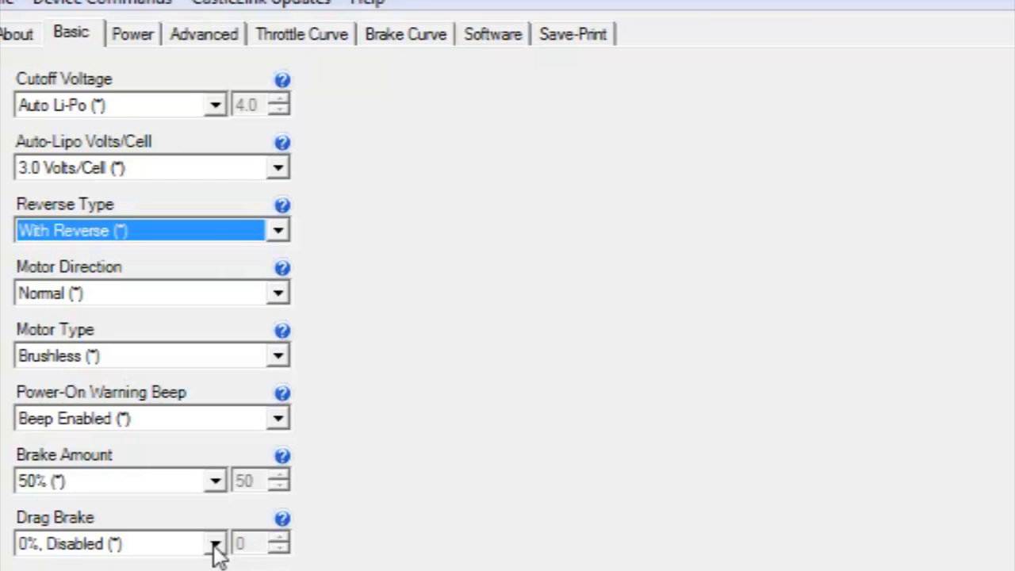
pyautogui.click(133, 36)
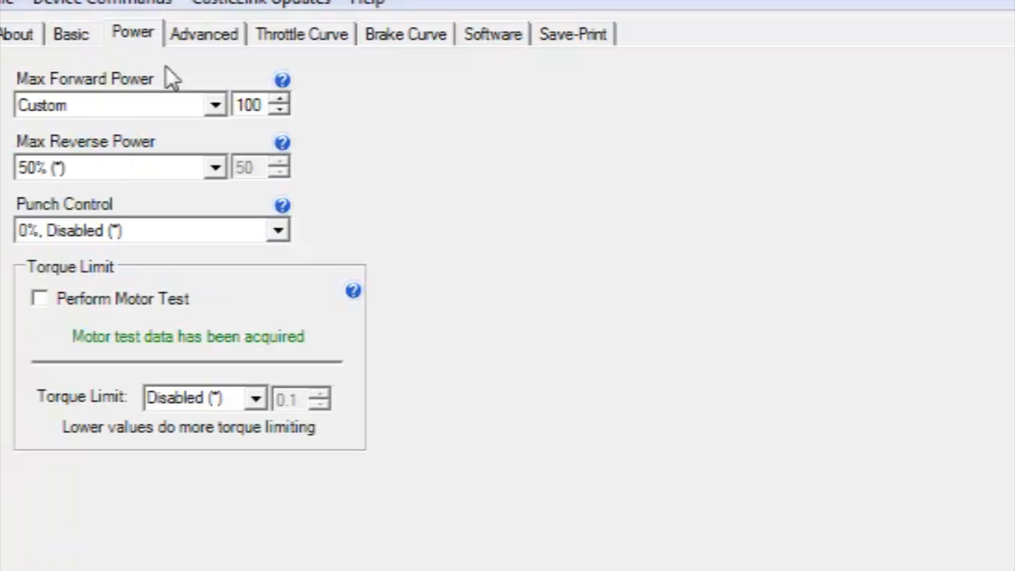
# - Choose 100% for Max Forward Power and keep Punch Control at 0%, Disabled
pyautogui.click(215, 106)
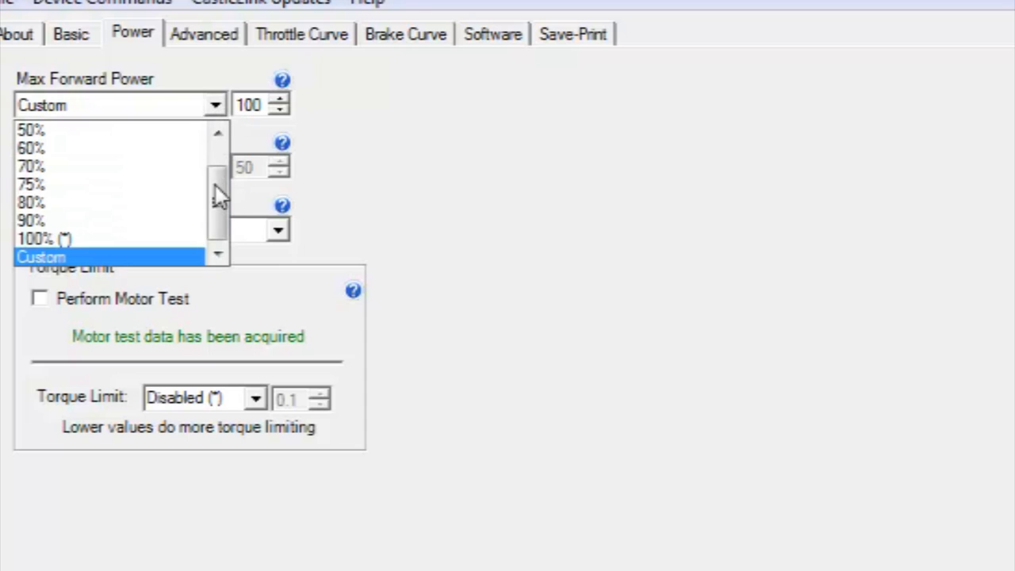
pyautogui.moveTo(218, 196); pyautogui.dragTo(217, 158)
pyautogui.moveTo(227, 193); pyautogui.dragTo(222, 230)
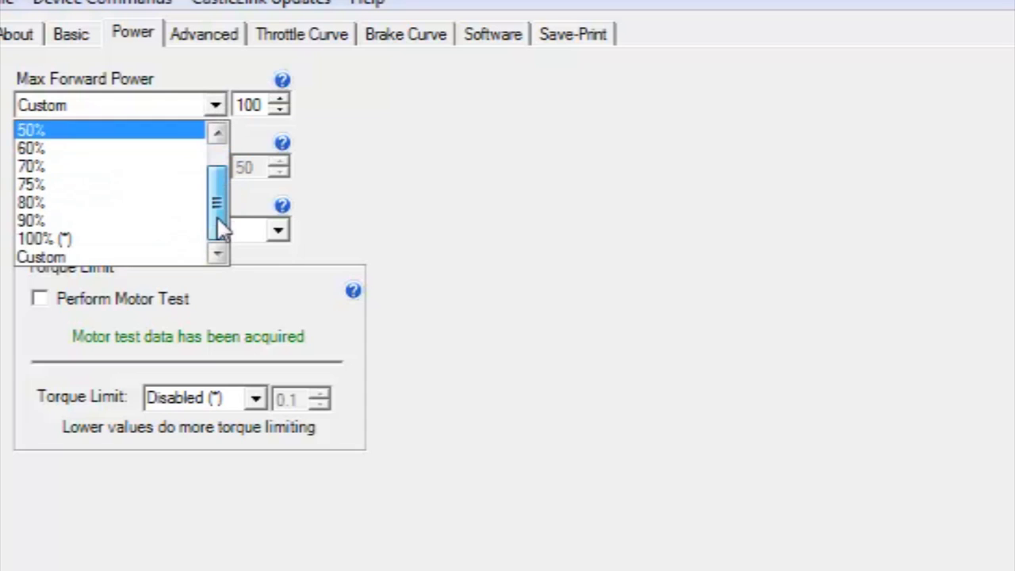
pyautogui.click(172, 239)
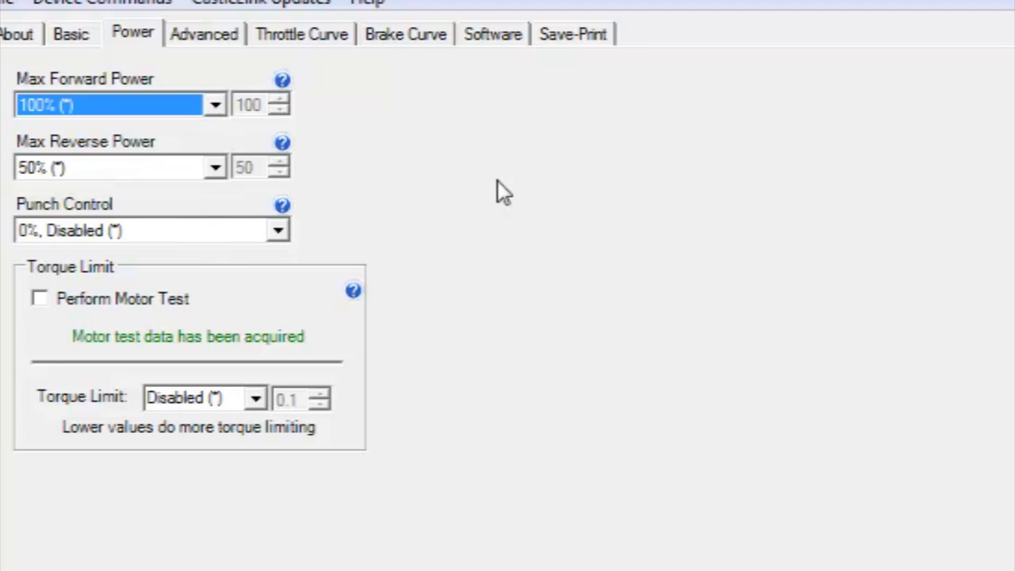
pyautogui.click(279, 230)
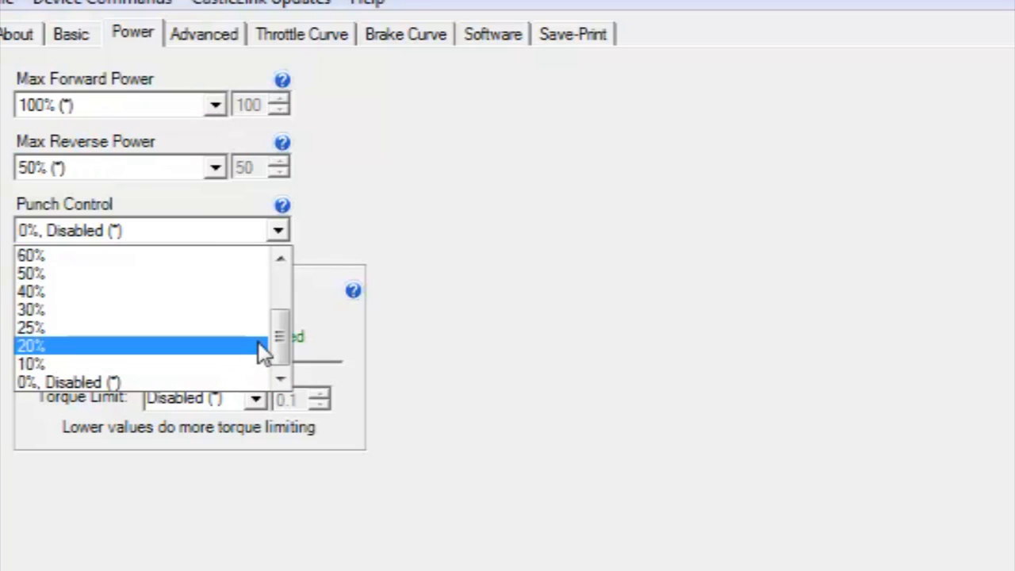
pyautogui.click(260, 382)
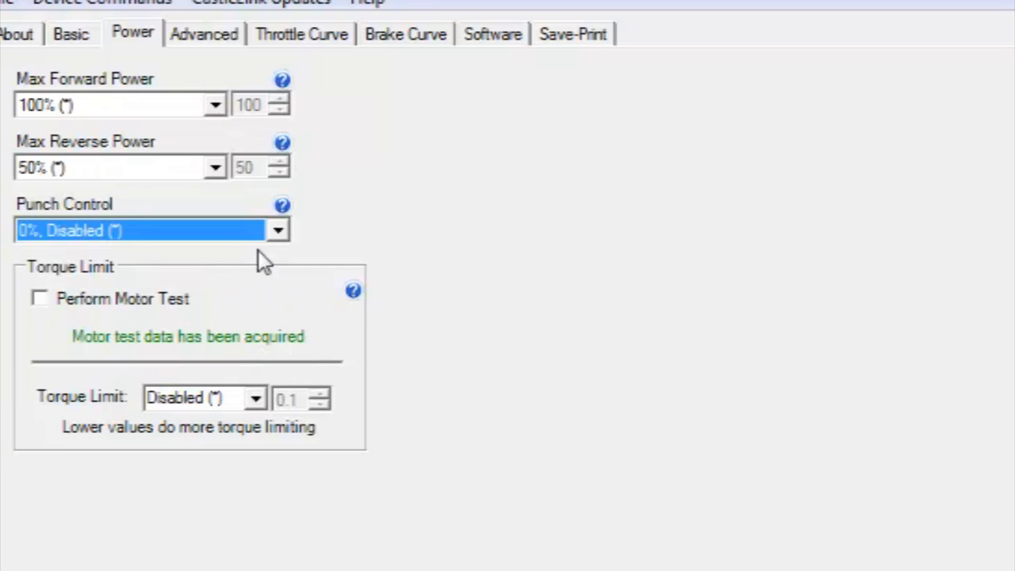
pyautogui.click(203, 36)
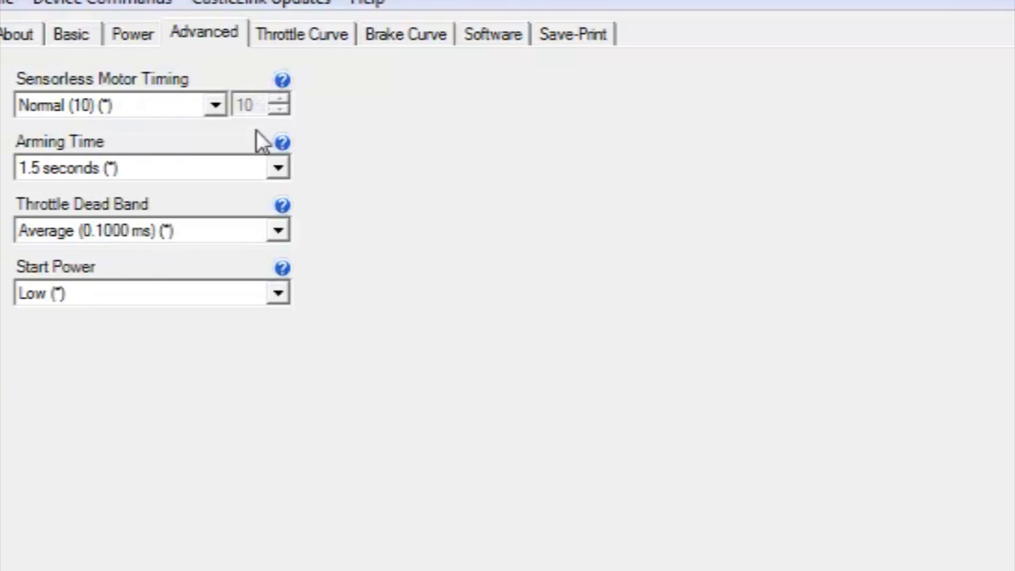
# - Keep Sensorless Motor Timing at Normal (10) and Start Power at Low
pyautogui.click(215, 106)
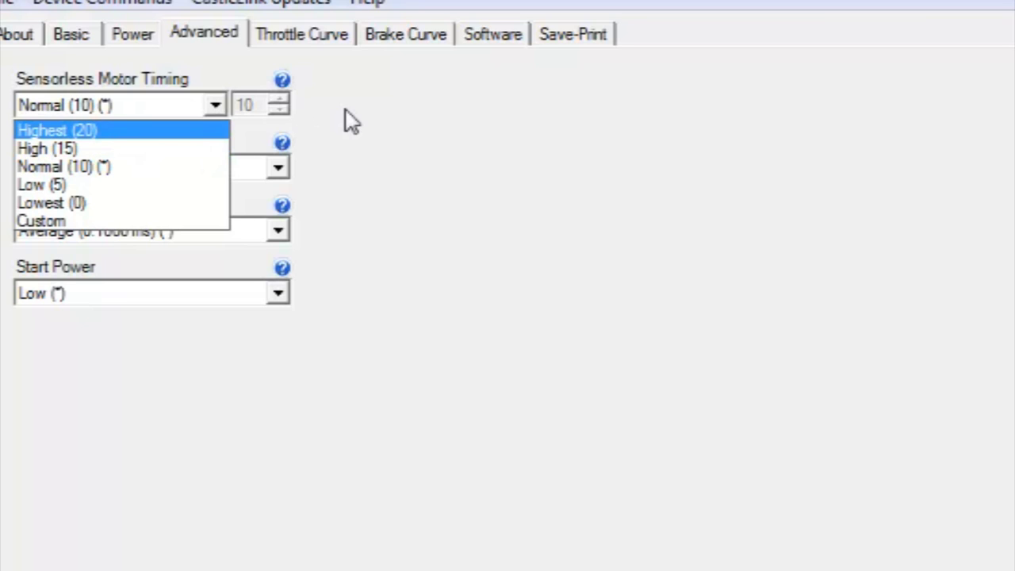
pyautogui.click(202, 168)
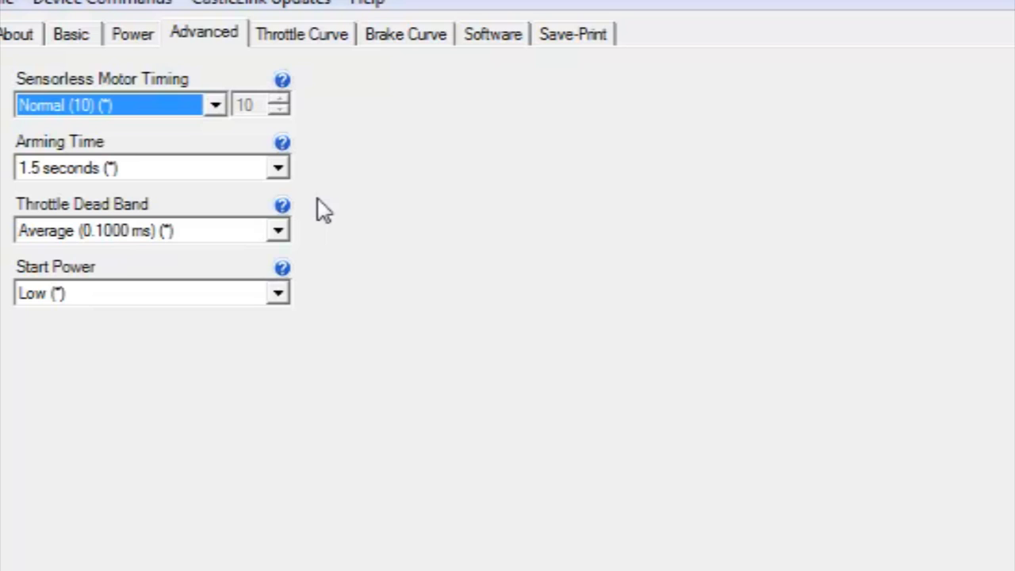
pyautogui.click(275, 294)
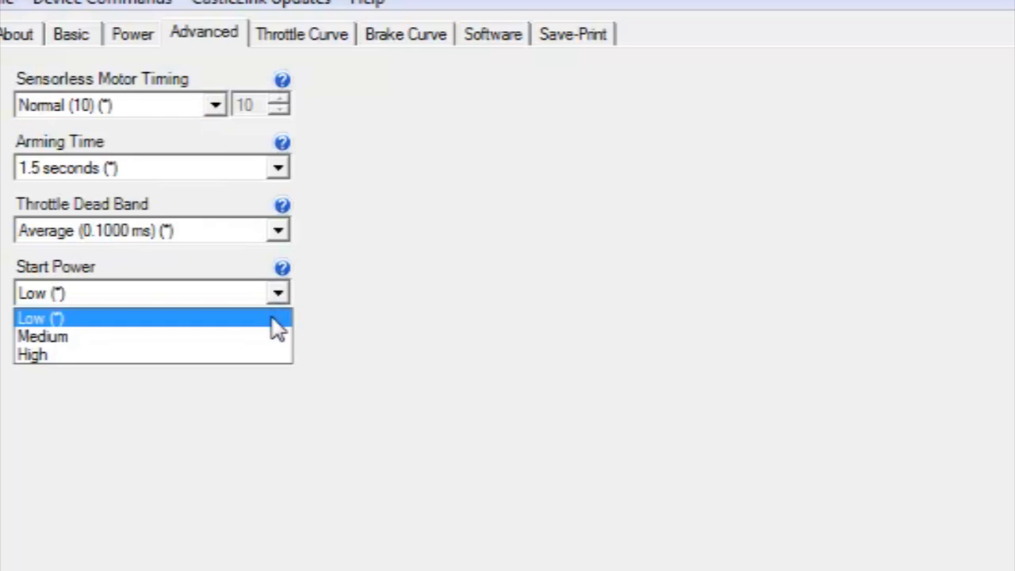
pyautogui.click(274, 318)
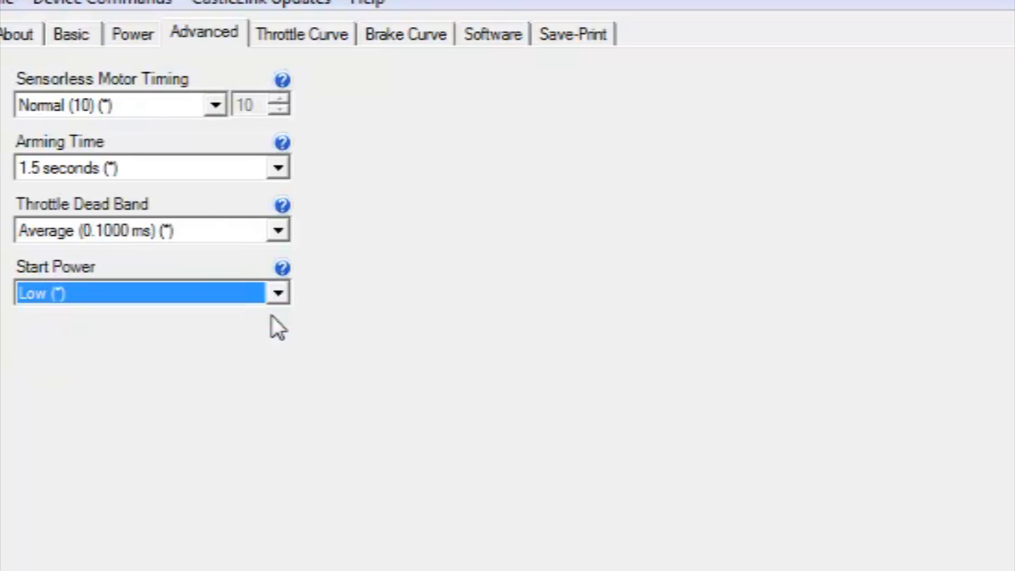
# - Add a throttle curve point at input 50, pull it down, then drag it back
pyautogui.click(309, 52)
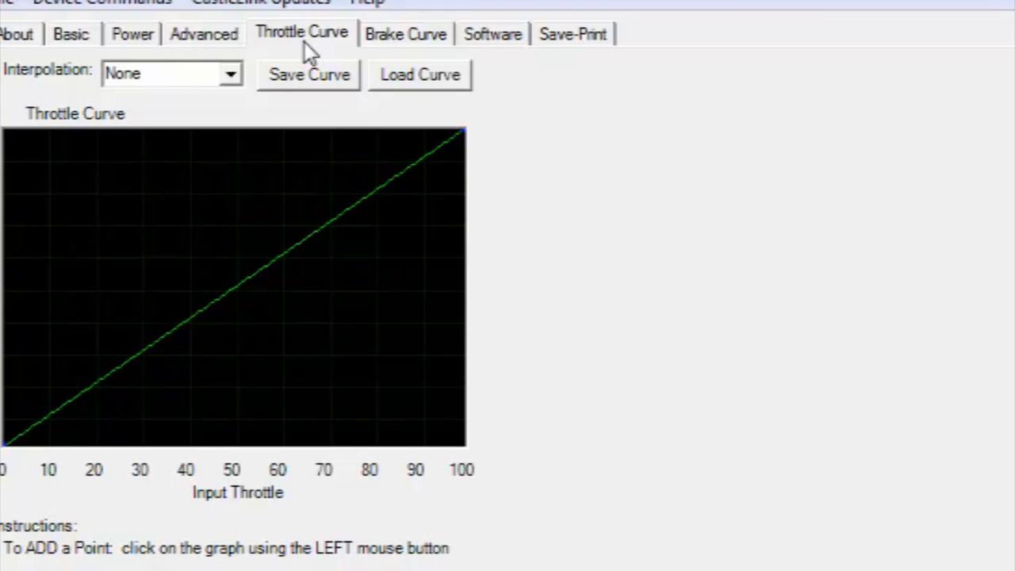
pyautogui.click(234, 291)
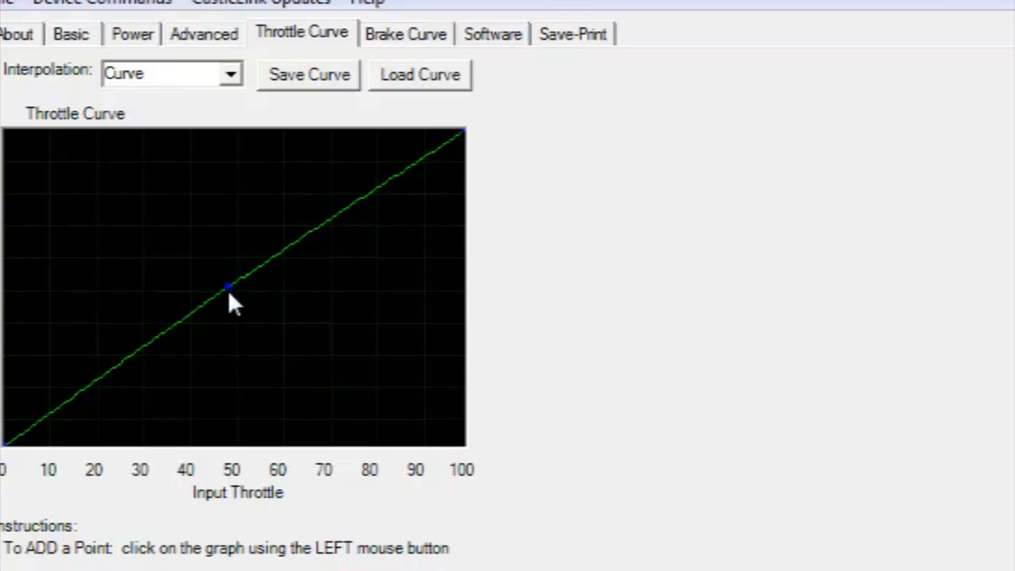
pyautogui.moveTo(227, 290); pyautogui.dragTo(305, 366)
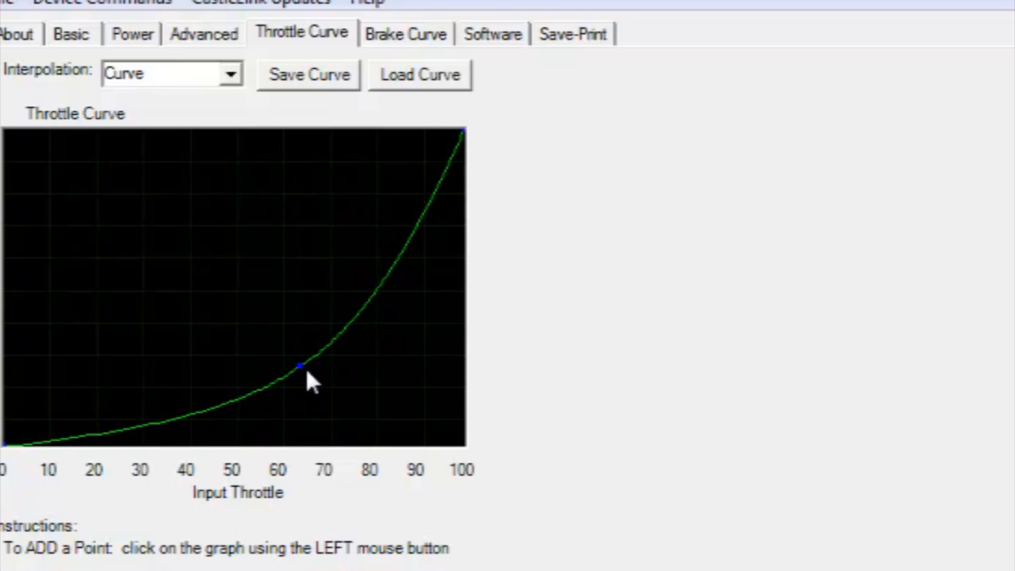
pyautogui.moveTo(305, 367)
pyautogui.mouseDown()
pyautogui.moveTo(242, 286)
pyautogui.moveTo(292, 354)
pyautogui.mouseUp()
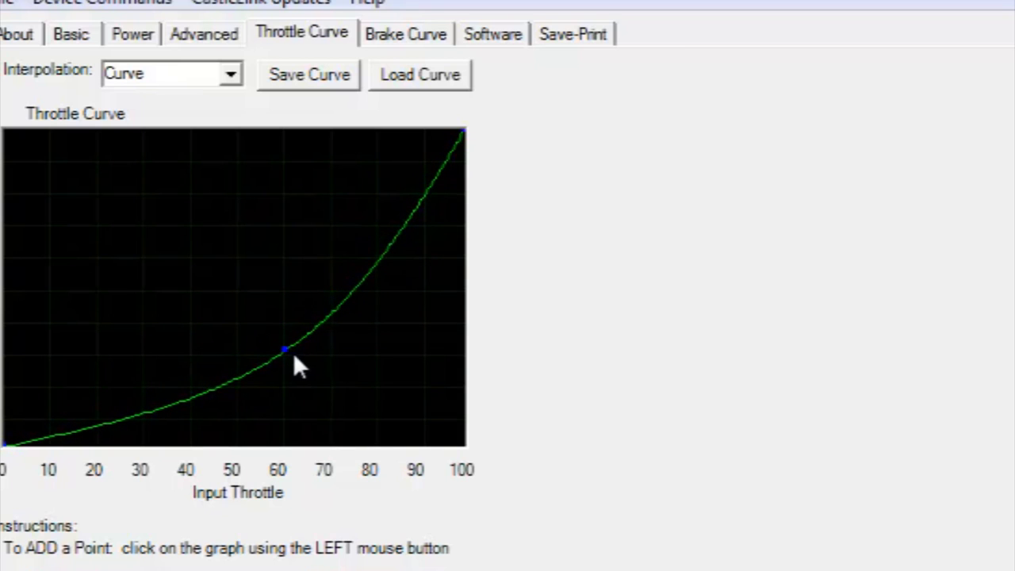
# - Add points near inputs 70, 67 and 50, then delete every point to restore linearity
pyautogui.click(327, 302)
pyautogui.click(316, 263)
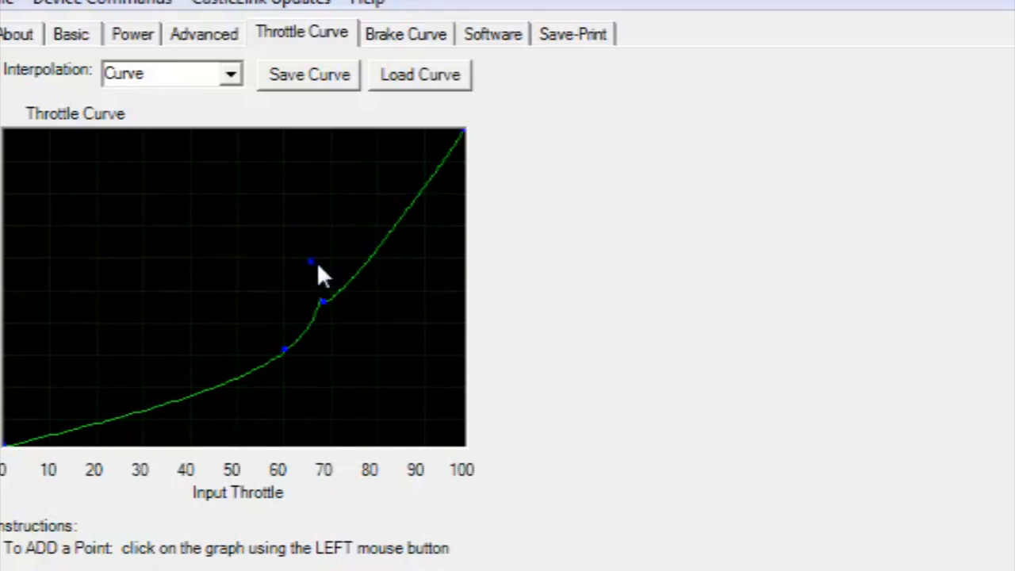
pyautogui.click(232, 298)
pyautogui.rightClick(246, 306)
pyautogui.rightClick(309, 265)
pyautogui.rightClick(317, 290)
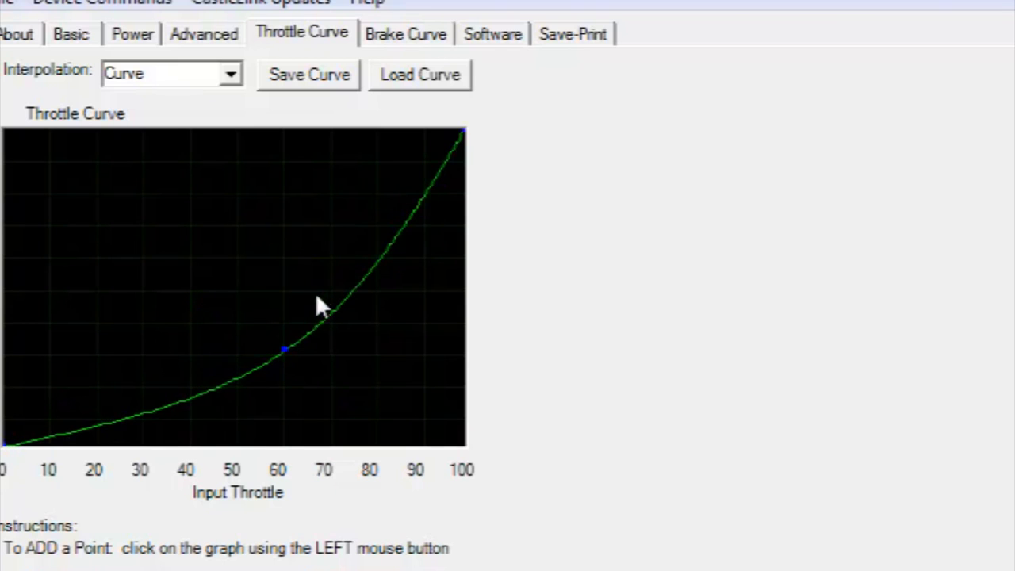
pyautogui.rightClick(294, 347)
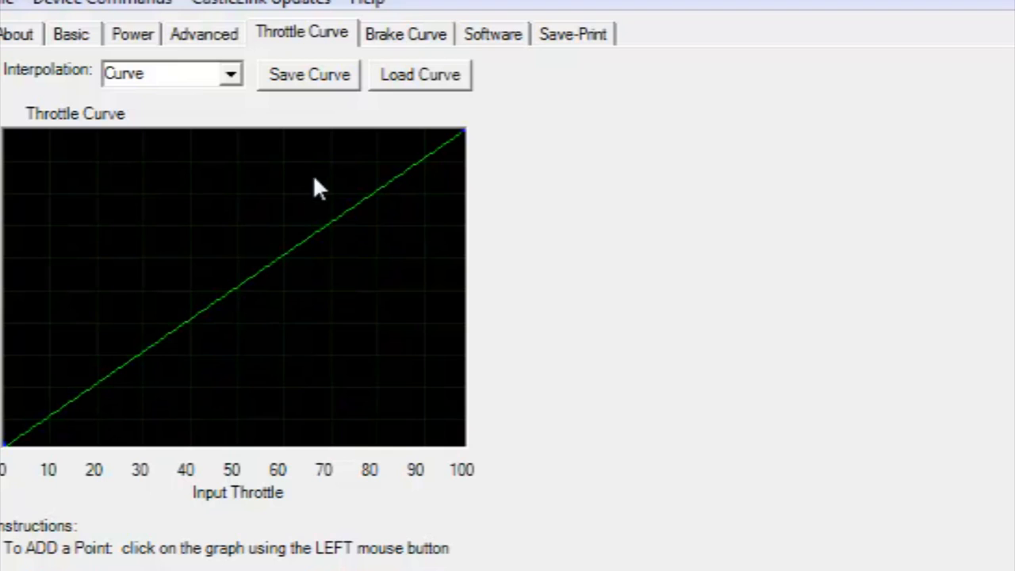
# - Check the brake curve with a mid-way point, leave it linear, and view the V 1.30 (Beta) firmware page
pyautogui.click(405, 38)
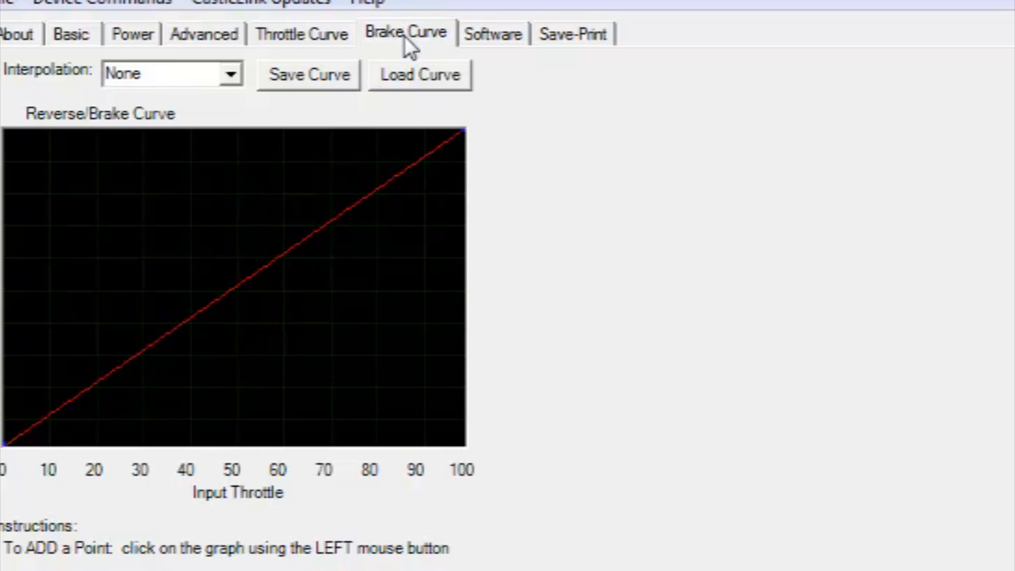
pyautogui.moveTo(254, 276)
pyautogui.mouseDown()
pyautogui.moveTo(300, 349)
pyautogui.moveTo(194, 309)
pyautogui.moveTo(130, 248)
pyautogui.moveTo(245, 291)
pyautogui.mouseUp()
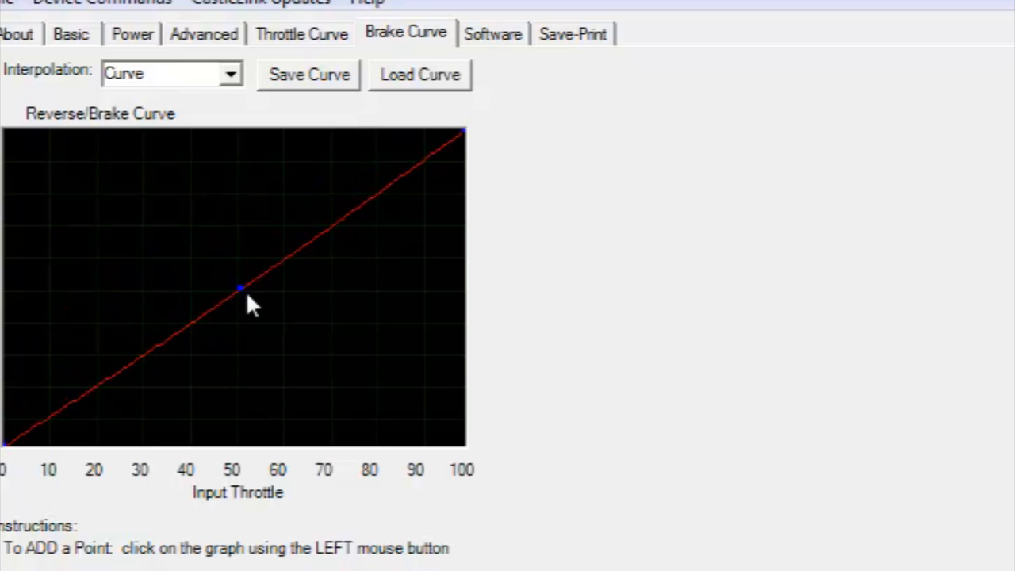
pyautogui.click(489, 38)
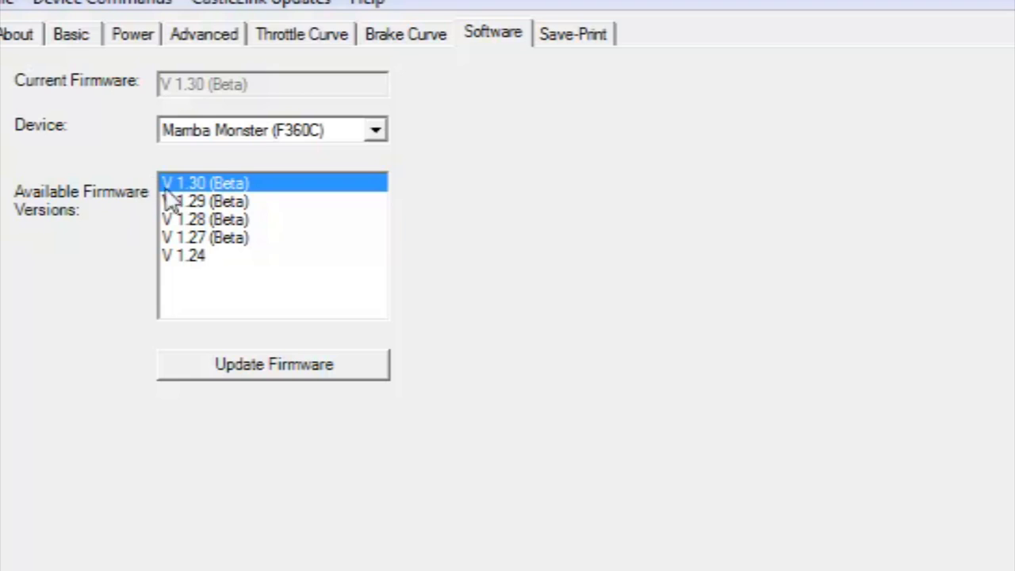
# - Select firmware V 1.27 (Beta) in the list, then view the Save-Print options
pyautogui.click(183, 240)
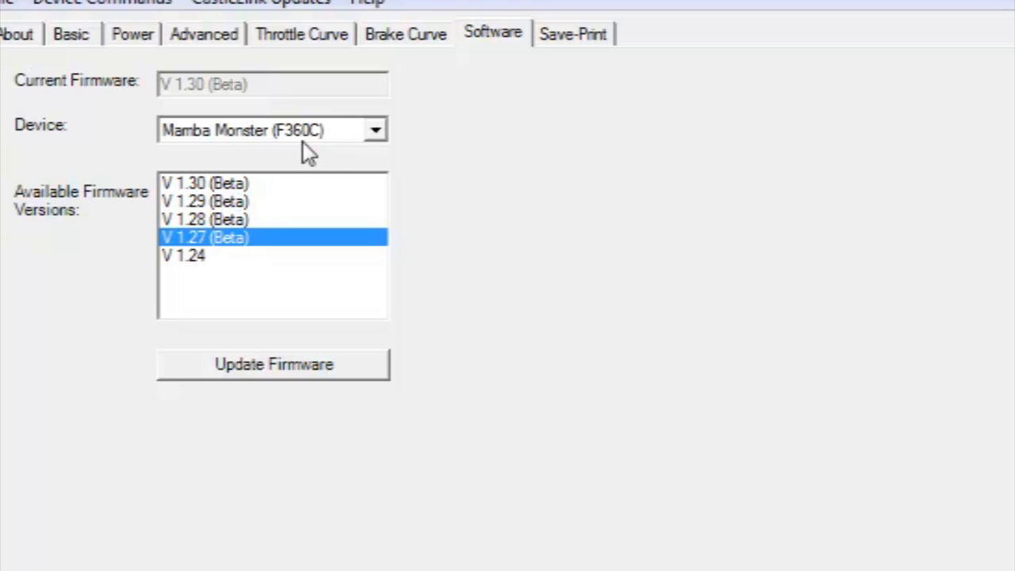
pyautogui.click(596, 36)
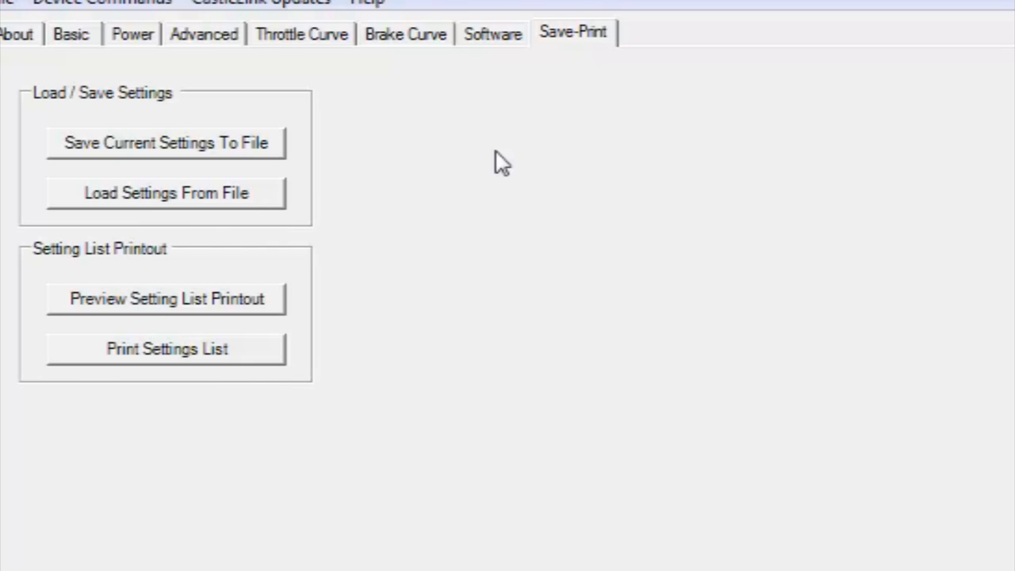
# - Go back to the About page showing the Mamba Monster logo
pyautogui.click(24, 40)
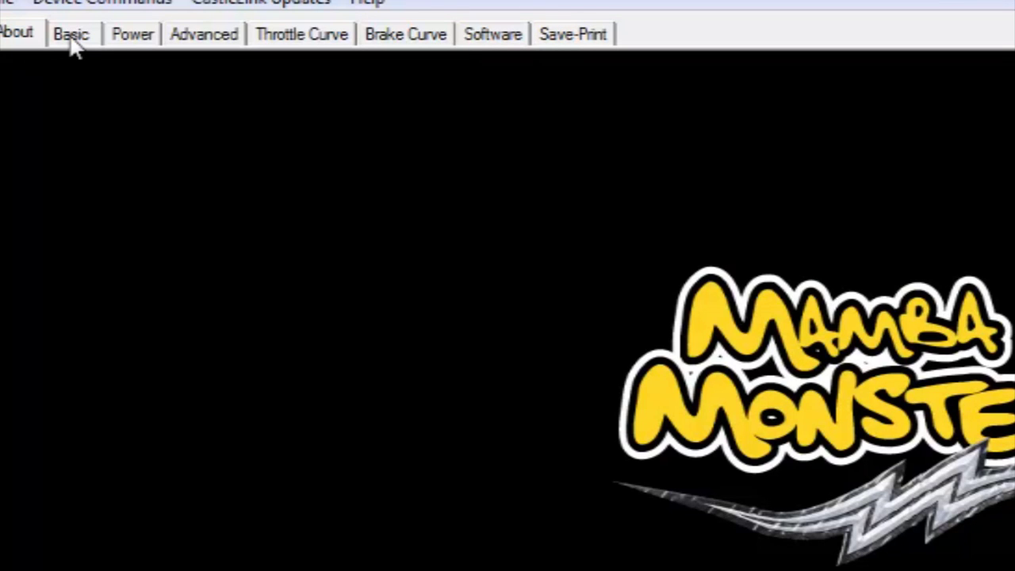